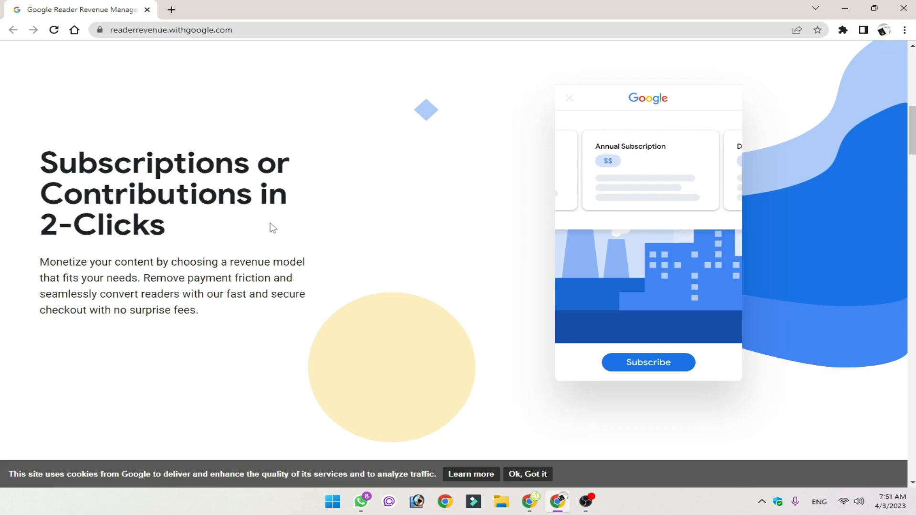
Look over the Subscriptions or Contributions section of the Reader Revenue Manager website
{"action": "scroll", "coordinate": [275, 224], "scroll_direction": "up", "scroll_amount": 8}
{"action": "scroll", "coordinate": [279, 221], "scroll_direction": "down", "scroll_amount": 8}
{"action": "scroll", "coordinate": [434, 311], "scroll_direction": "down", "scroll_amount": 3}
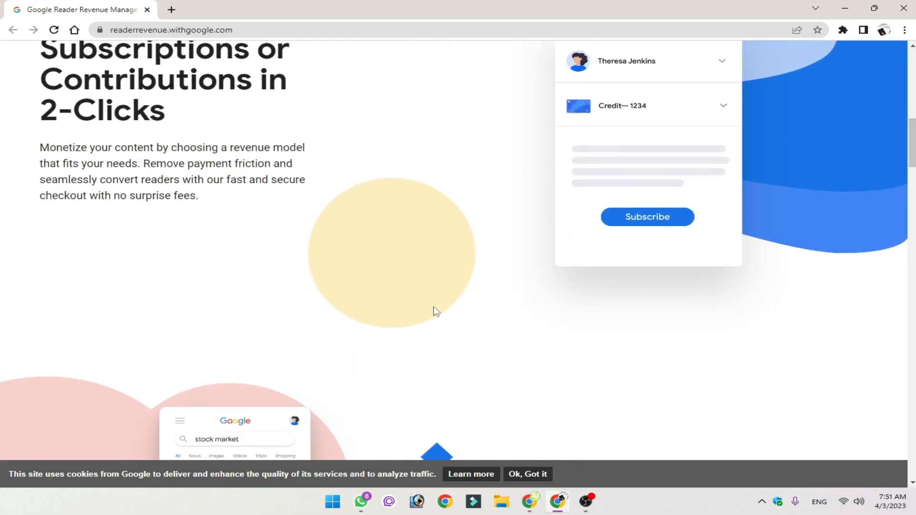
{"action": "scroll", "coordinate": [428, 325], "scroll_direction": "up", "scroll_amount": 4}
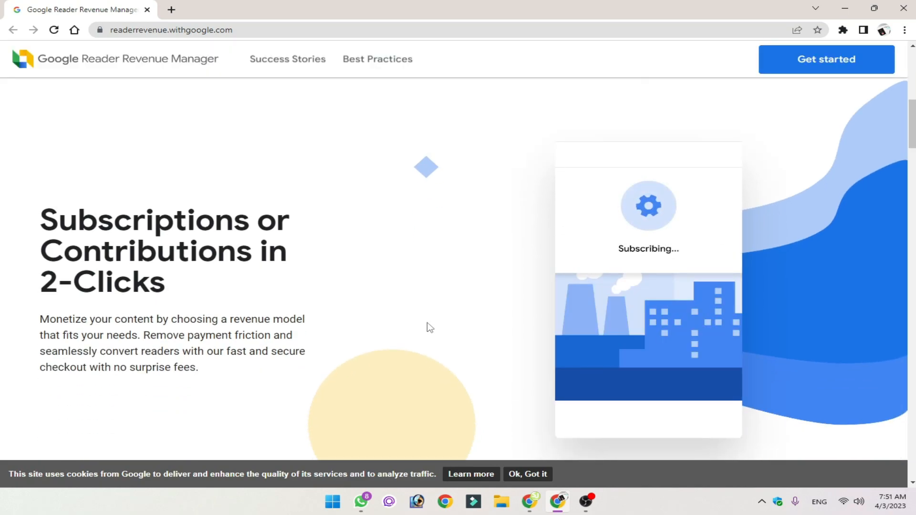
{"action": "scroll", "coordinate": [412, 330], "scroll_direction": "down", "scroll_amount": 1}
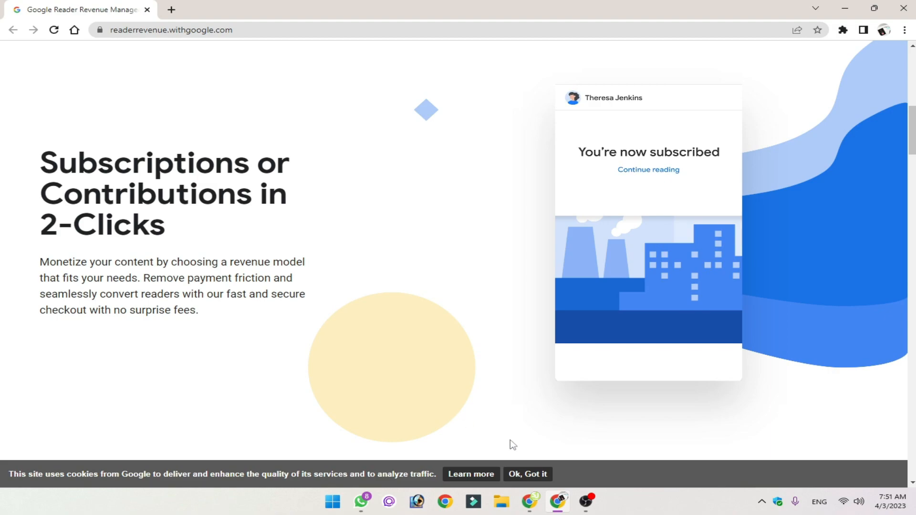
Switch to the Publisher Center window, open Reader Revenue Manager for Soneri Jobs and review its setup sections
{"action": "left_click", "coordinate": [529, 502]}
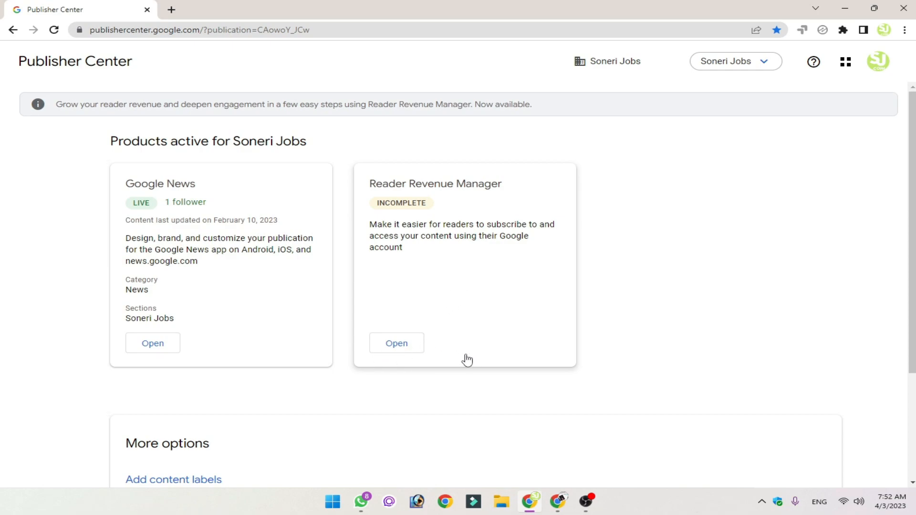
{"action": "left_click", "coordinate": [398, 353]}
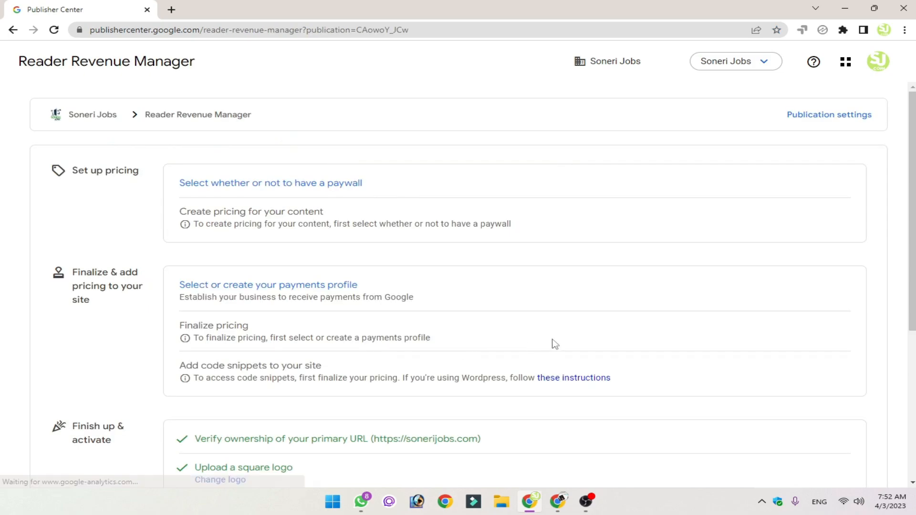
{"action": "scroll", "coordinate": [328, 143], "scroll_direction": "down", "scroll_amount": 5}
{"action": "scroll", "coordinate": [343, 165], "scroll_direction": "up", "scroll_amount": 5}
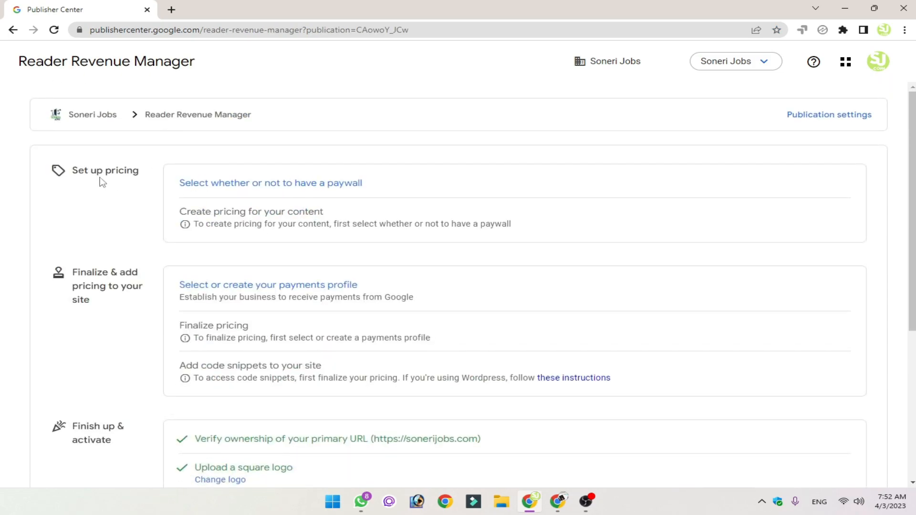
{"action": "left_click_drag", "start_coordinate": [152, 174], "coordinate": [70, 178]}
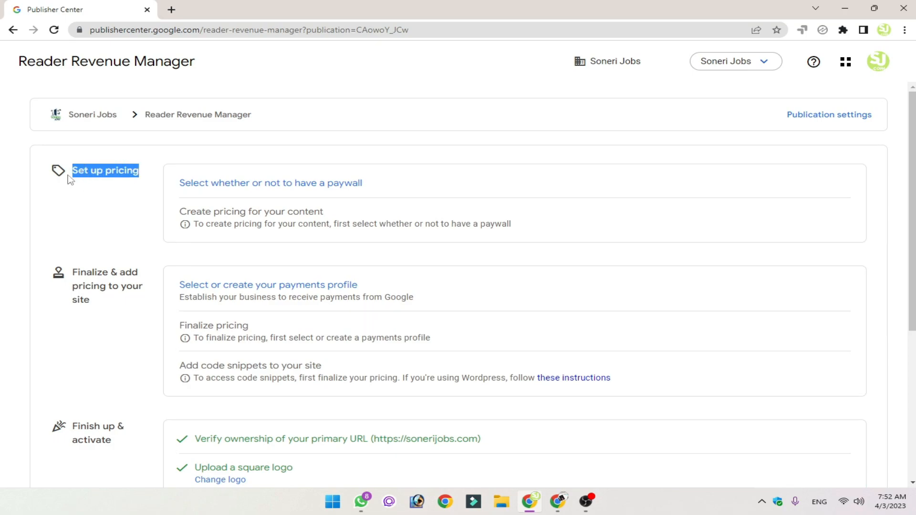
{"action": "left_click", "coordinate": [92, 189]}
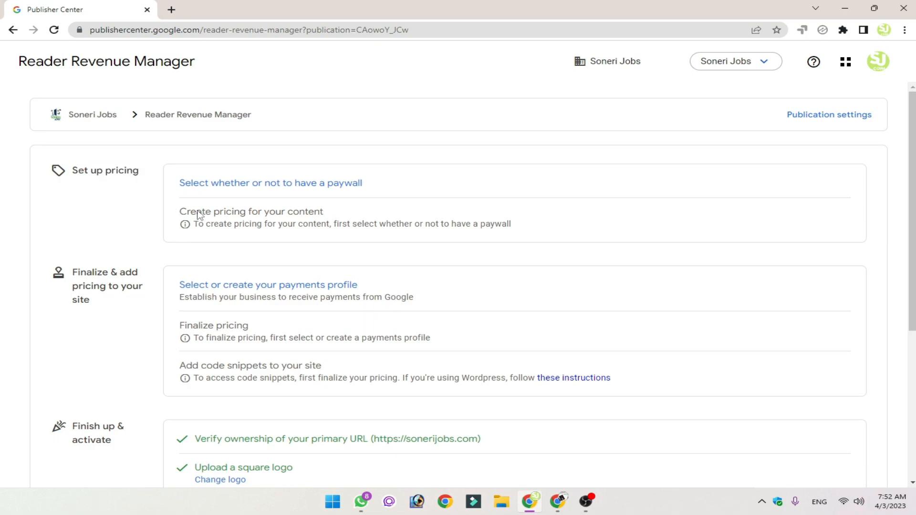
Open the paywall selection and alternate between the Subscriptions and Contributions payment options, ending on Subscriptions
{"action": "left_click", "coordinate": [274, 189]}
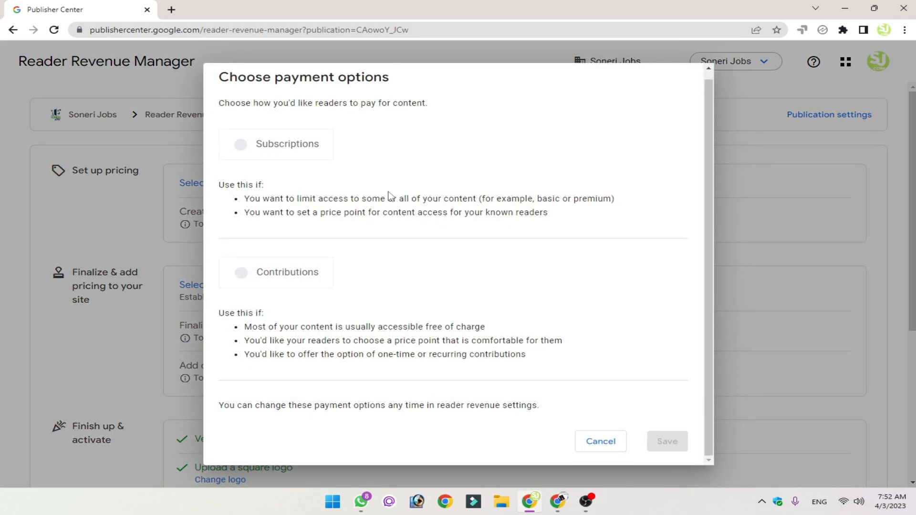
{"action": "left_click", "coordinate": [281, 157]}
{"action": "left_click", "coordinate": [263, 289]}
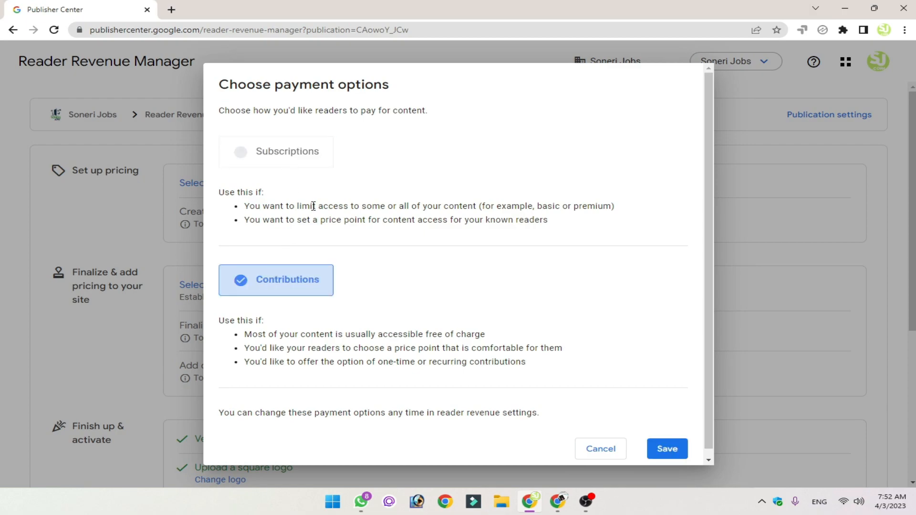
{"action": "left_click", "coordinate": [298, 155]}
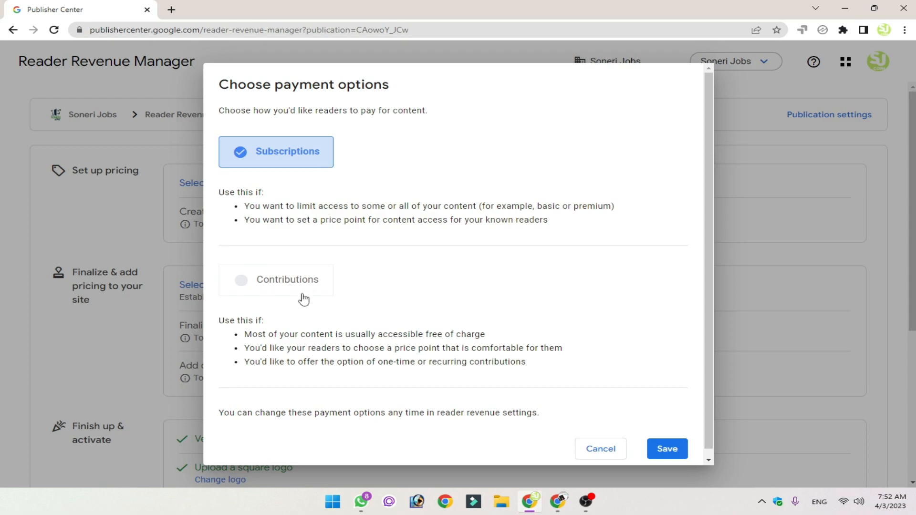
{"action": "left_click", "coordinate": [306, 294]}
{"action": "left_click", "coordinate": [270, 163]}
{"action": "left_click", "coordinate": [272, 282]}
{"action": "left_click", "coordinate": [287, 161]}
{"action": "left_click", "coordinate": [272, 288]}
{"action": "left_click", "coordinate": [286, 162]}
{"action": "left_click", "coordinate": [284, 282]}
{"action": "left_click", "coordinate": [324, 152]}
Read the Subscriptions condition about limiting access to some or all of the content
{"action": "left_click_drag", "start_coordinate": [221, 198], "coordinate": [274, 200]}
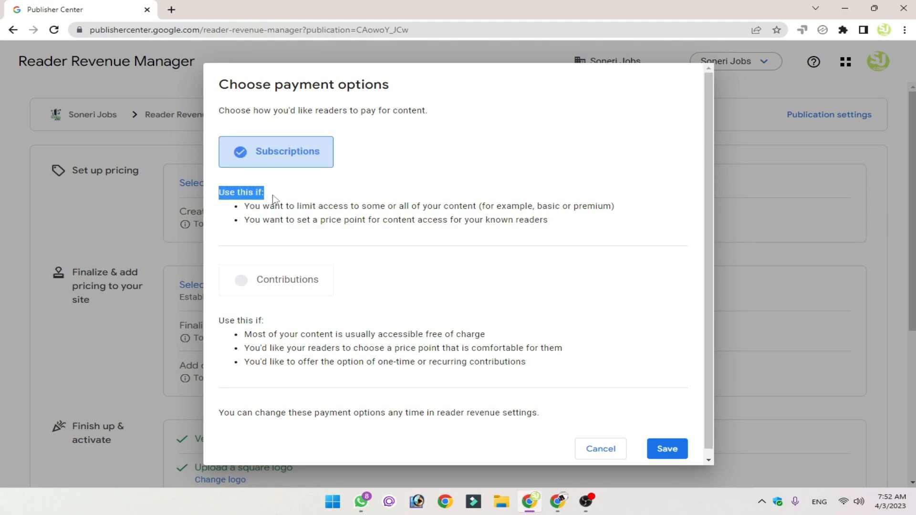
{"action": "left_click", "coordinate": [250, 201]}
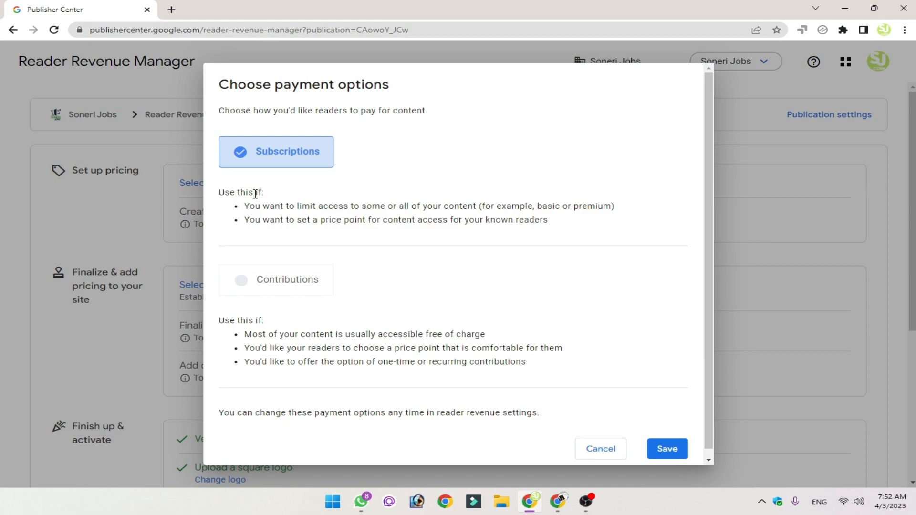
{"action": "left_click_drag", "start_coordinate": [245, 207], "coordinate": [334, 207]}
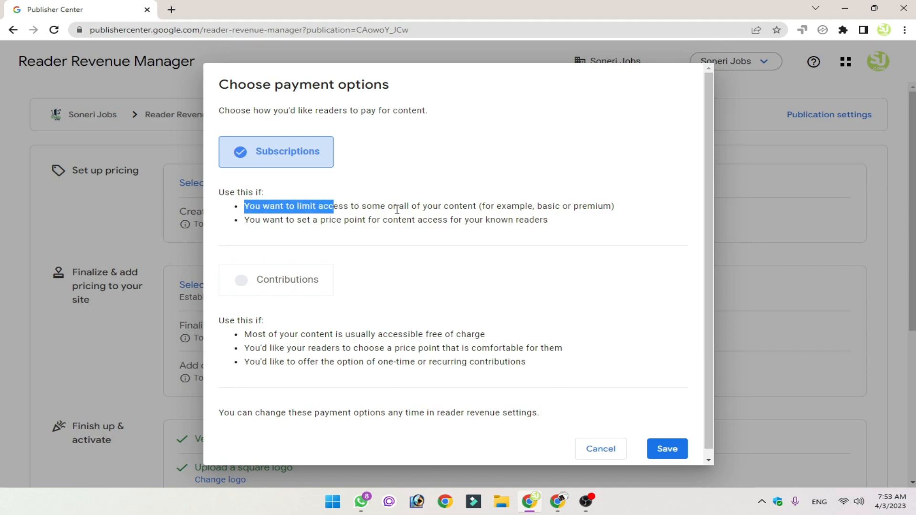
{"action": "left_click", "coordinate": [397, 209]}
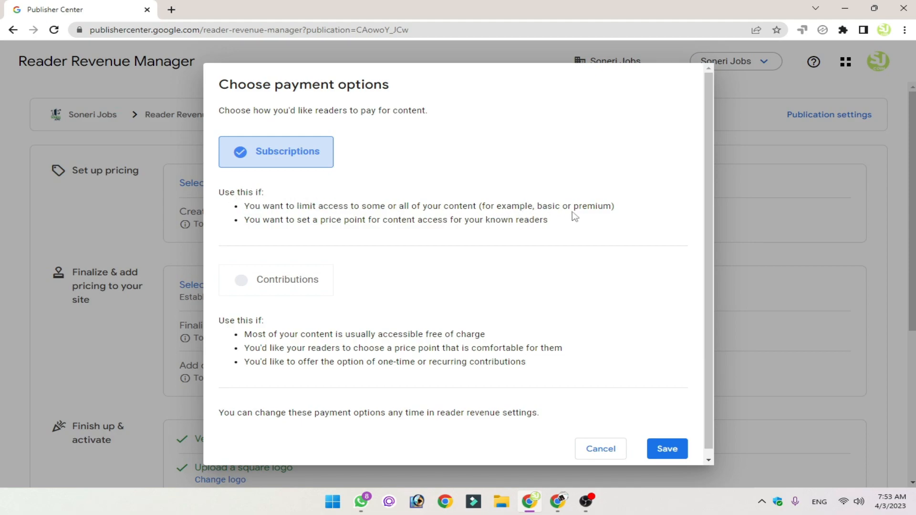
{"action": "left_click_drag", "start_coordinate": [616, 207], "coordinate": [217, 211]}
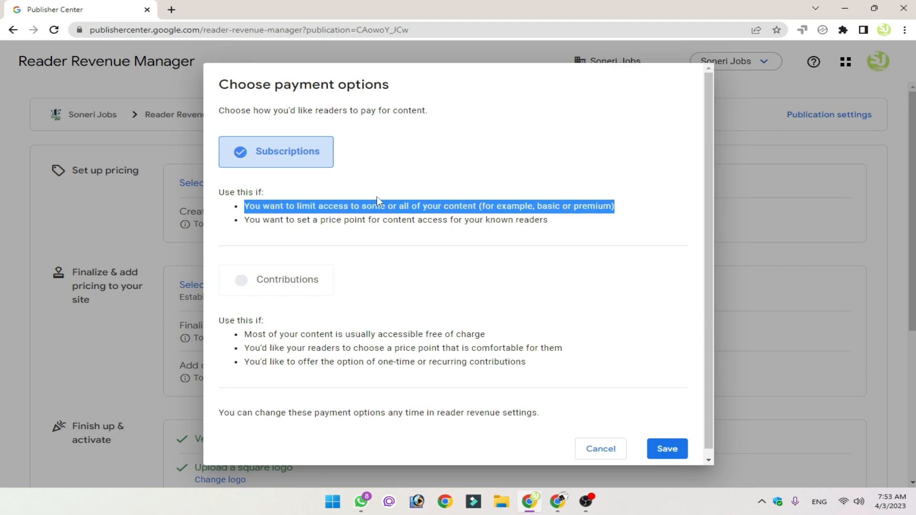
{"action": "left_click", "coordinate": [366, 201]}
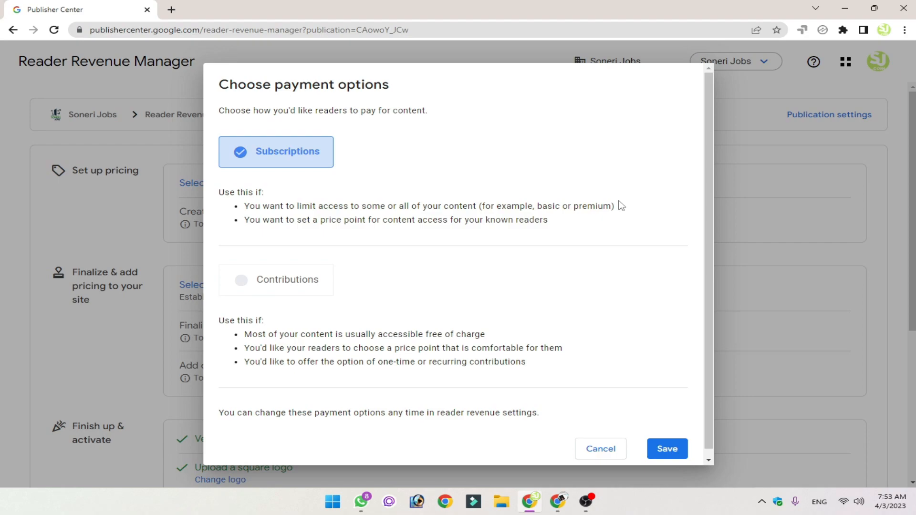
{"action": "left_click_drag", "start_coordinate": [349, 206], "coordinate": [503, 208]}
{"action": "left_click", "coordinate": [248, 206]}
{"action": "left_click_drag", "start_coordinate": [563, 207], "coordinate": [574, 208]}
{"action": "left_click_drag", "start_coordinate": [635, 211], "coordinate": [244, 206]}
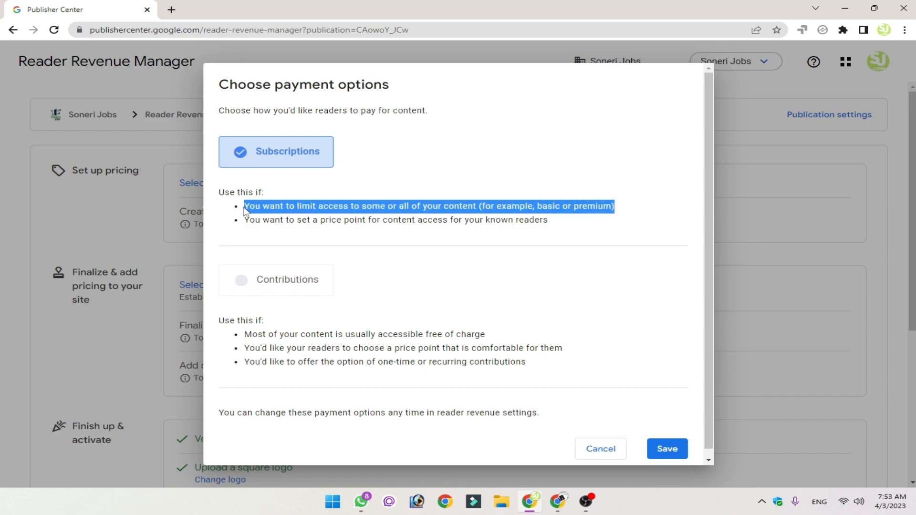
{"action": "left_click", "coordinate": [328, 193]}
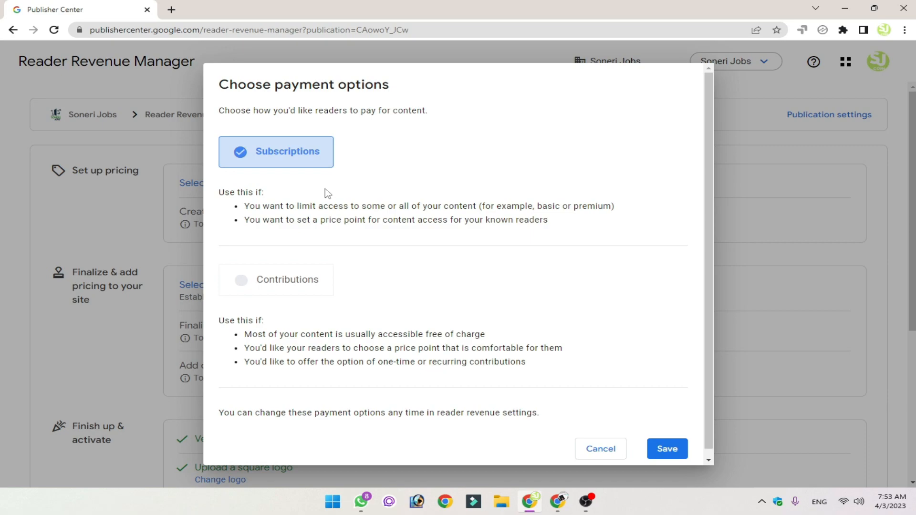
{"action": "left_click_drag", "start_coordinate": [621, 207], "coordinate": [240, 192]}
{"action": "left_click", "coordinate": [456, 179]}
{"action": "left_click_drag", "start_coordinate": [619, 206], "coordinate": [213, 207]}
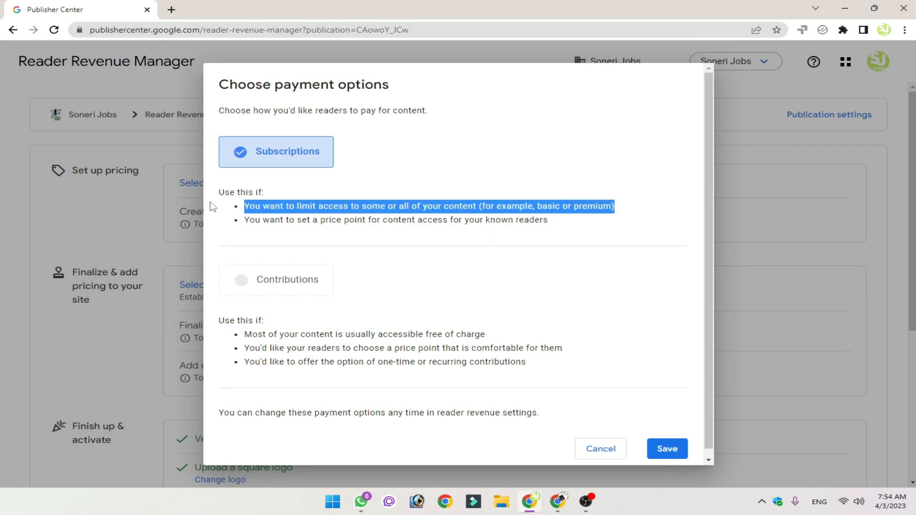
{"action": "left_click", "coordinate": [463, 193]}
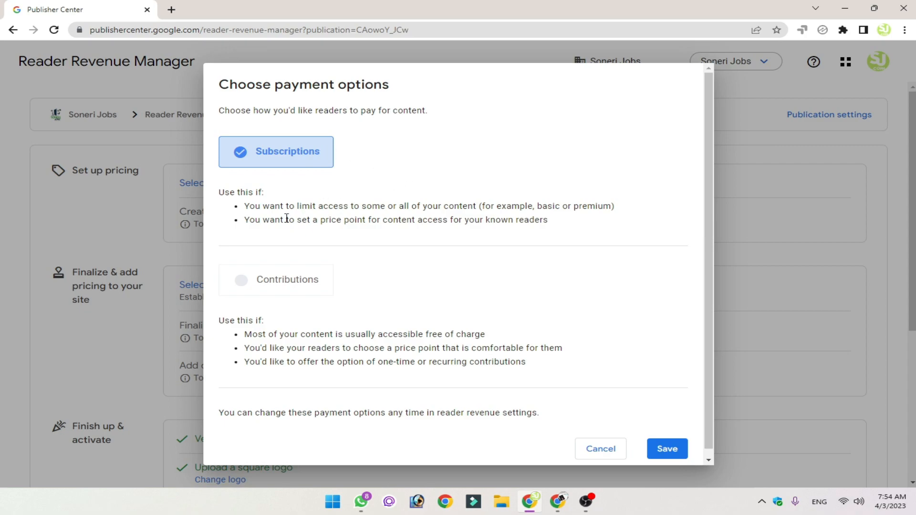
Read the Subscriptions condition about setting a price point for known readers' content access
{"action": "left_click_drag", "start_coordinate": [245, 227], "coordinate": [428, 227]}
{"action": "left_click", "coordinate": [343, 234]}
{"action": "left_click", "coordinate": [412, 223]}
{"action": "left_click", "coordinate": [448, 228]}
{"action": "left_click_drag", "start_coordinate": [324, 223], "coordinate": [354, 225]}
{"action": "left_click_drag", "start_coordinate": [469, 221], "coordinate": [476, 222]}
{"action": "left_click_drag", "start_coordinate": [562, 223], "coordinate": [361, 232]}
{"action": "left_click", "coordinate": [344, 231]}
{"action": "scroll", "coordinate": [296, 267], "scroll_direction": "down", "scroll_amount": 1}
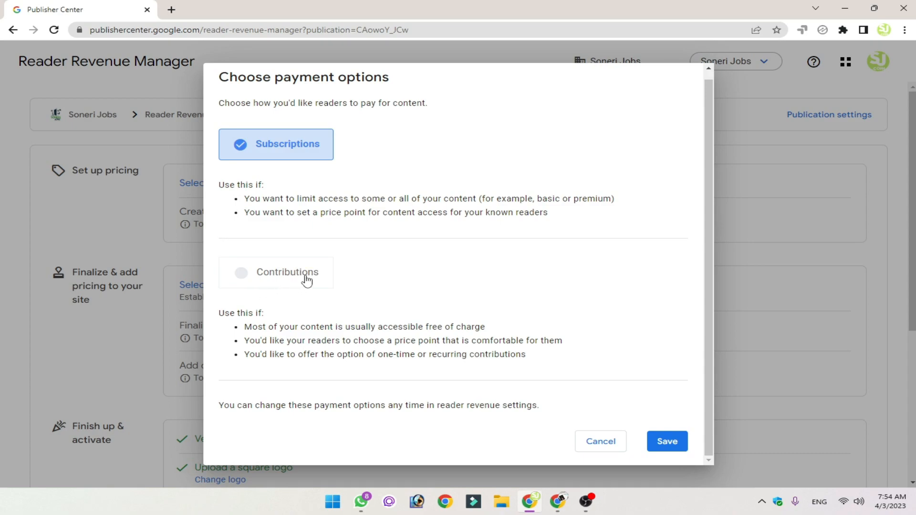
Try the Contributions option, switch back to Subscriptions, and cancel the payment options without saving
{"action": "left_click", "coordinate": [290, 281]}
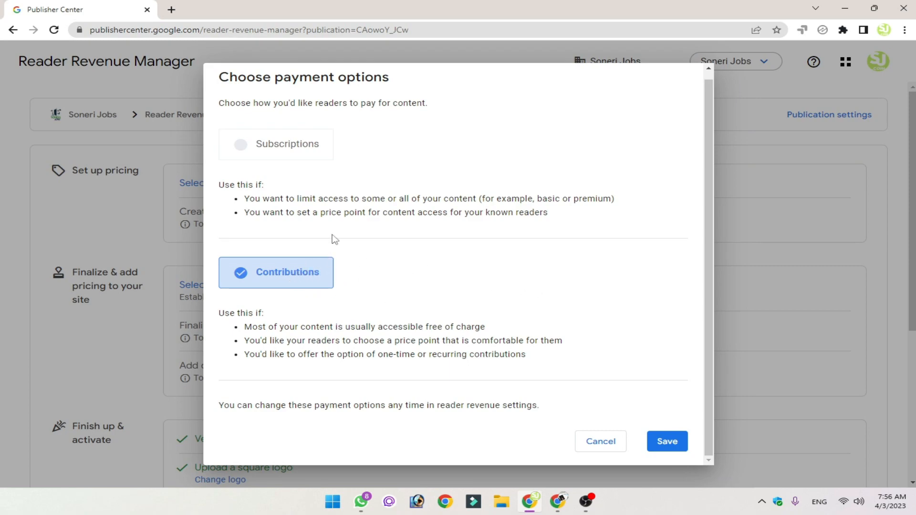
{"action": "scroll", "coordinate": [318, 215], "scroll_direction": "up", "scroll_amount": 1}
{"action": "scroll", "coordinate": [409, 293], "scroll_direction": "down", "scroll_amount": 1}
{"action": "scroll", "coordinate": [377, 284], "scroll_direction": "up", "scroll_amount": 1}
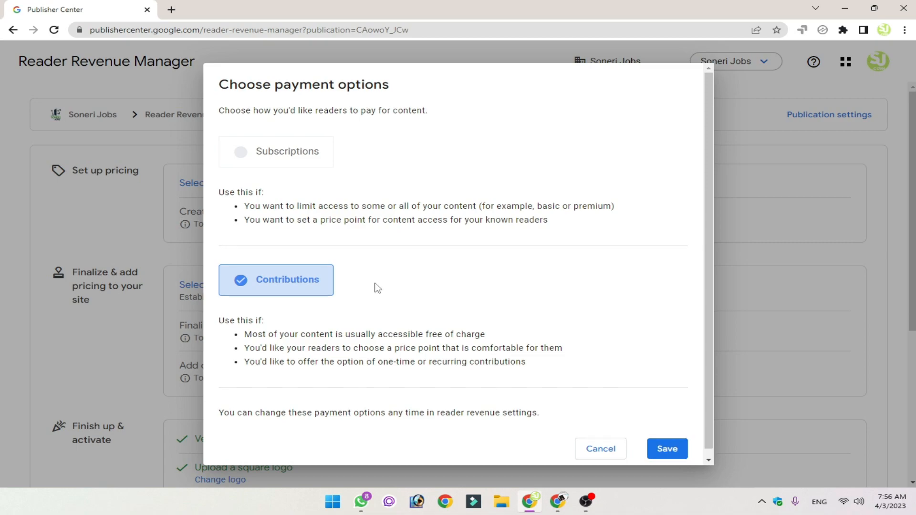
{"action": "left_click", "coordinate": [292, 164]}
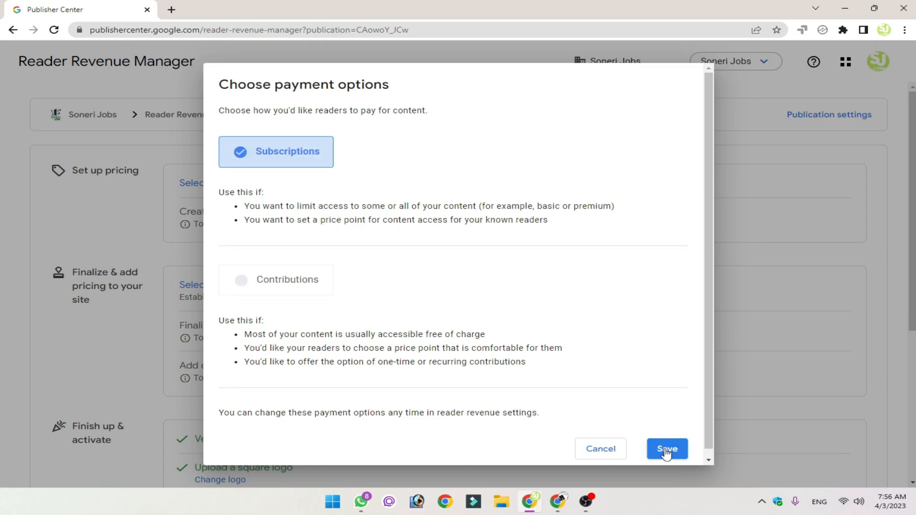
{"action": "left_click", "coordinate": [607, 453]}
Open the payments profile setup from the section on finalizing and adding pricing to the site
{"action": "scroll", "coordinate": [282, 221], "scroll_direction": "down", "scroll_amount": 2}
{"action": "scroll", "coordinate": [281, 221], "scroll_direction": "up", "scroll_amount": 1}
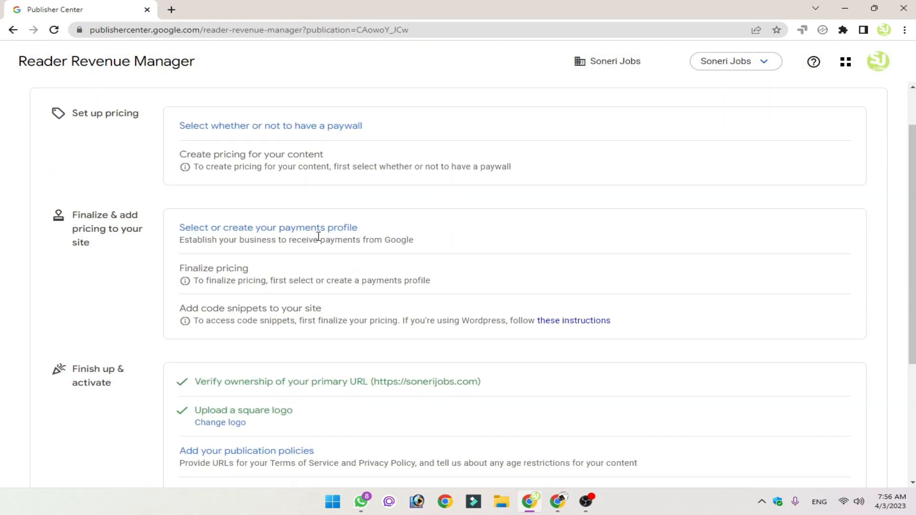
{"action": "left_click", "coordinate": [334, 232]}
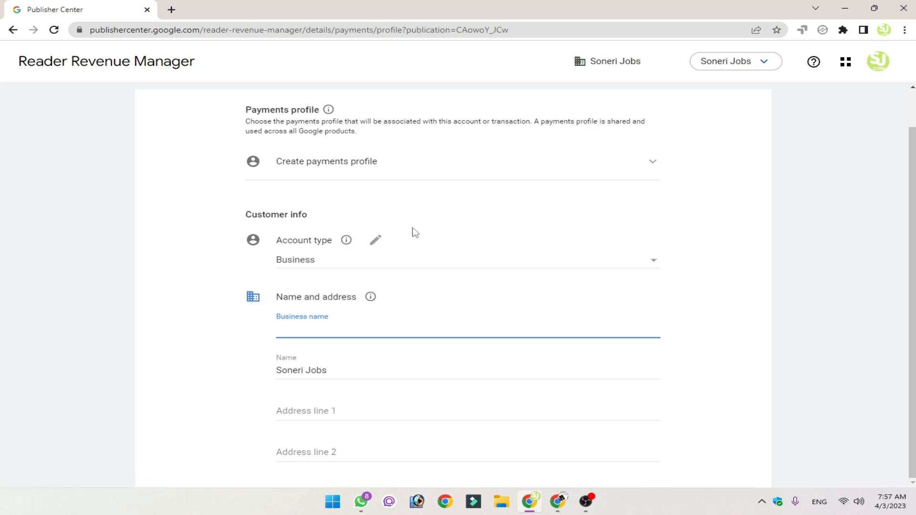
Set the account type of the new payments profile to Individual
{"action": "scroll", "coordinate": [415, 233], "scroll_direction": "down", "scroll_amount": 3}
{"action": "left_click", "coordinate": [340, 154]}
{"action": "scroll", "coordinate": [249, 204], "scroll_direction": "up", "scroll_amount": 3}
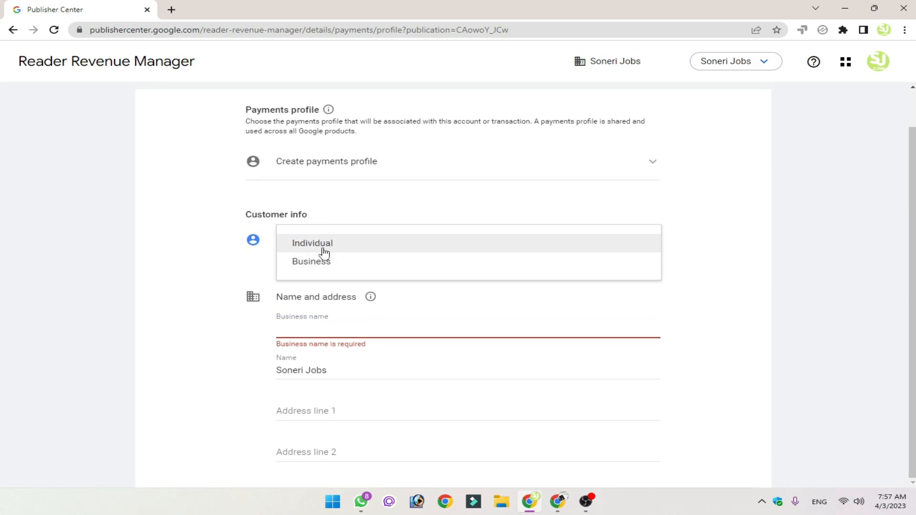
{"action": "left_click", "coordinate": [325, 245]}
{"action": "left_click", "coordinate": [318, 263]}
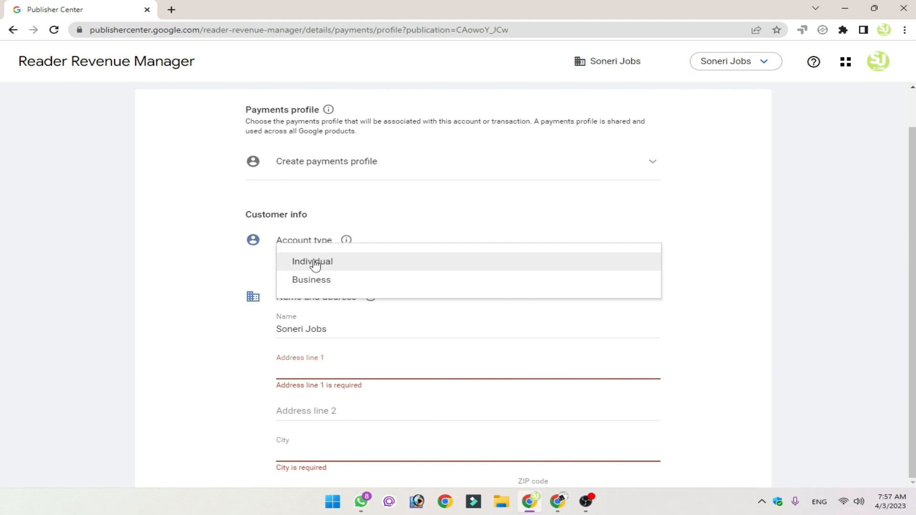
{"action": "left_click", "coordinate": [359, 261]}
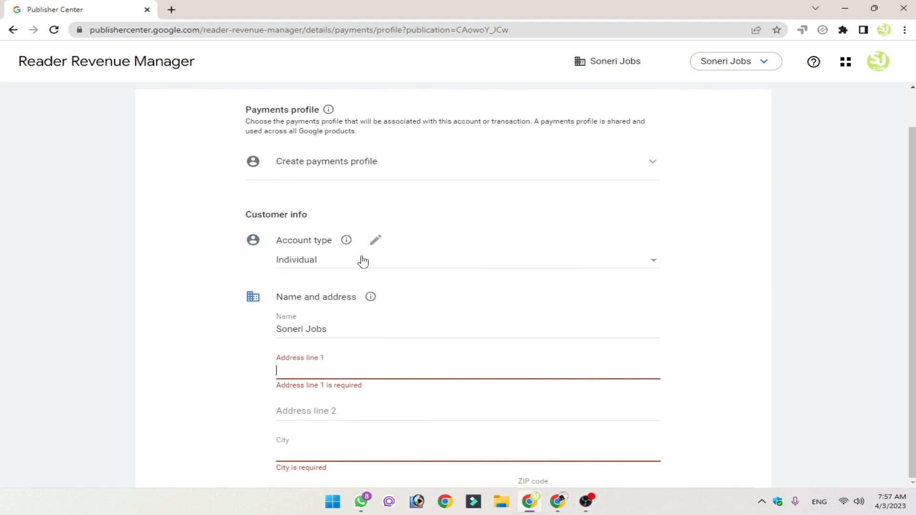
Clear the prefilled name in the payments profile's name and address section
{"action": "scroll", "coordinate": [345, 272], "scroll_direction": "down", "scroll_amount": 2}
{"action": "triple_click", "coordinate": [290, 218]}
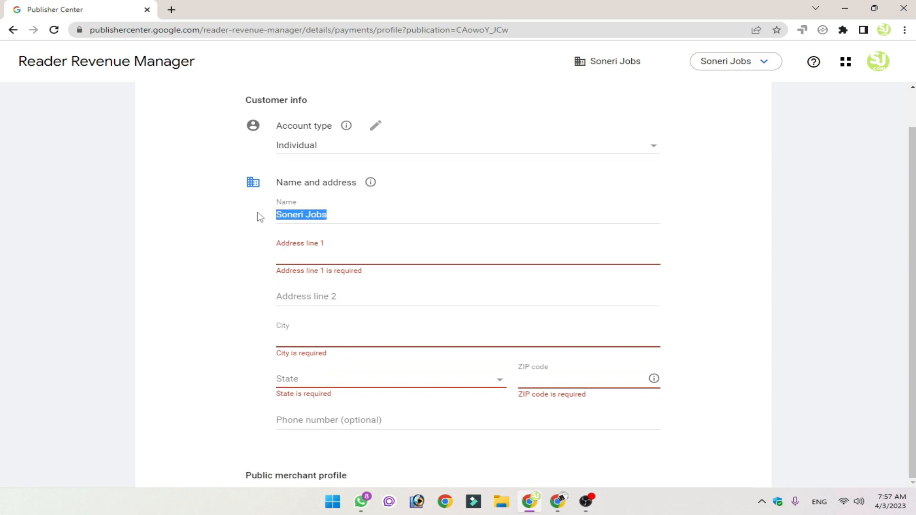
{"action": "key", "text": "BackSpace"}
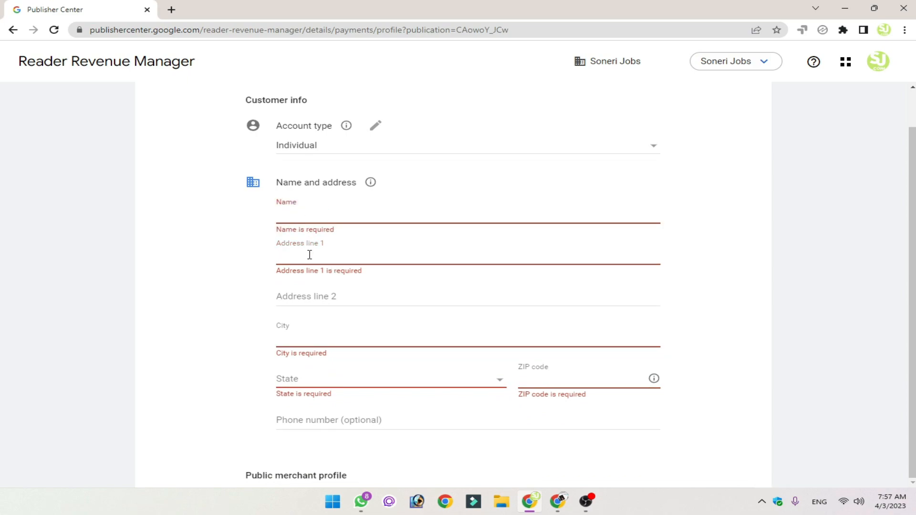
Examine the address, city, state and phone number fields in the payments profile's name and address section
{"action": "left_click", "coordinate": [320, 296]}
{"action": "scroll", "coordinate": [328, 292], "scroll_direction": "down", "scroll_amount": 1}
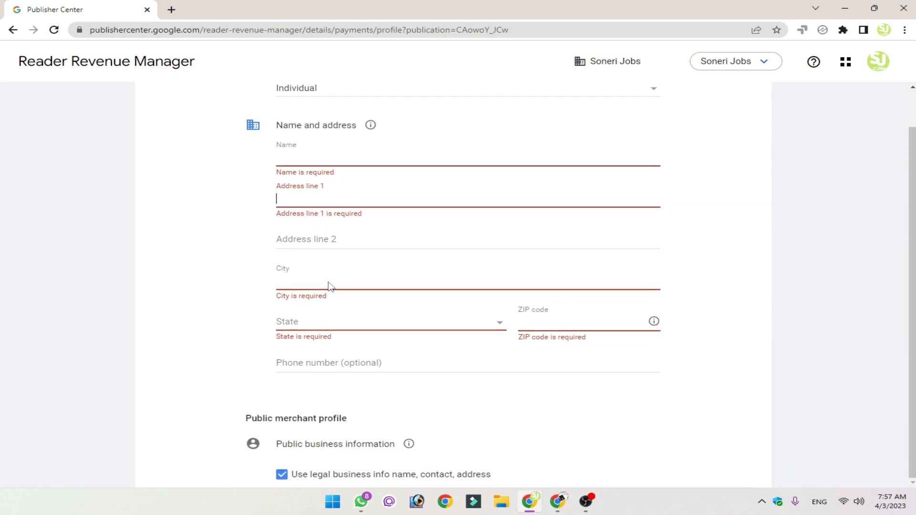
{"action": "left_click", "coordinate": [308, 280]}
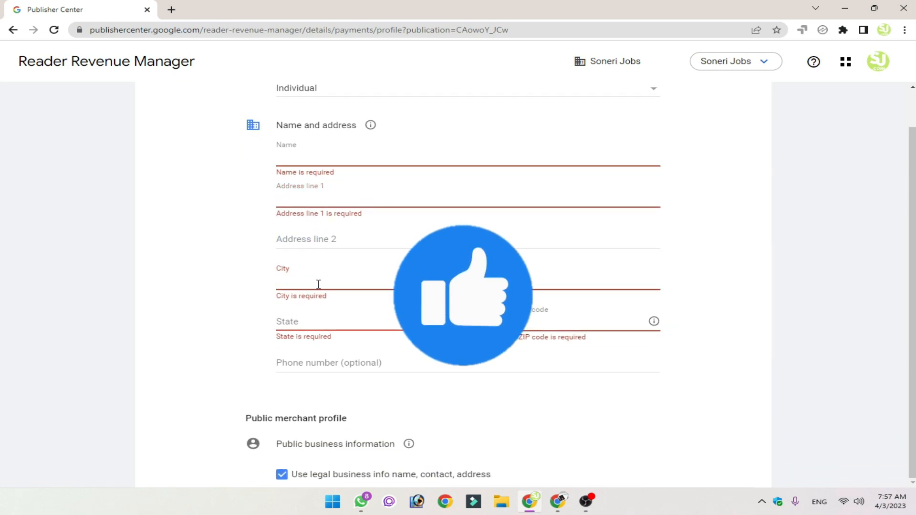
{"action": "left_click", "coordinate": [324, 323]}
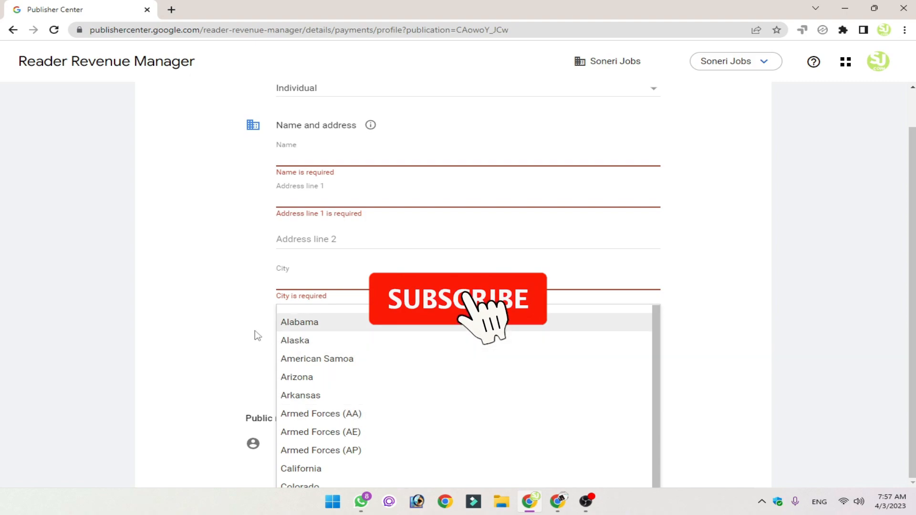
{"action": "left_click", "coordinate": [213, 348]}
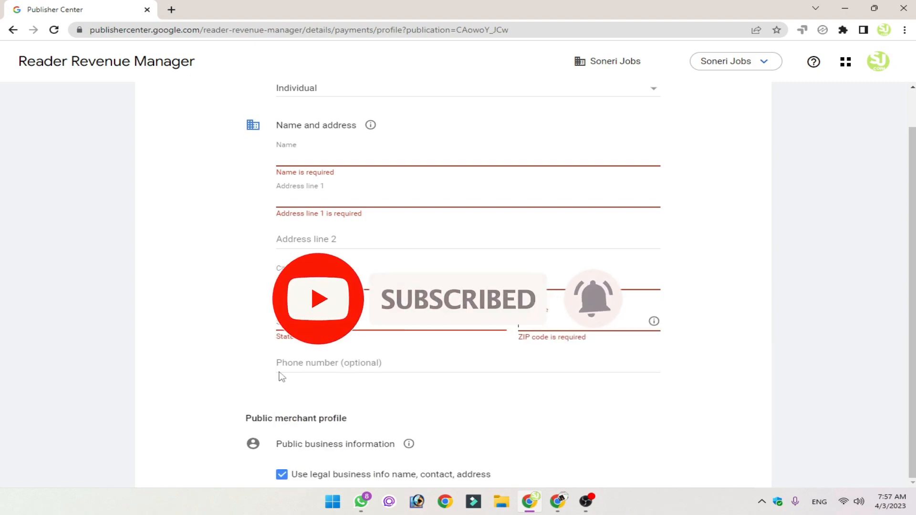
{"action": "left_click", "coordinate": [309, 365]}
{"action": "scroll", "coordinate": [458, 285], "scroll_direction": "down", "scroll_amount": 6}
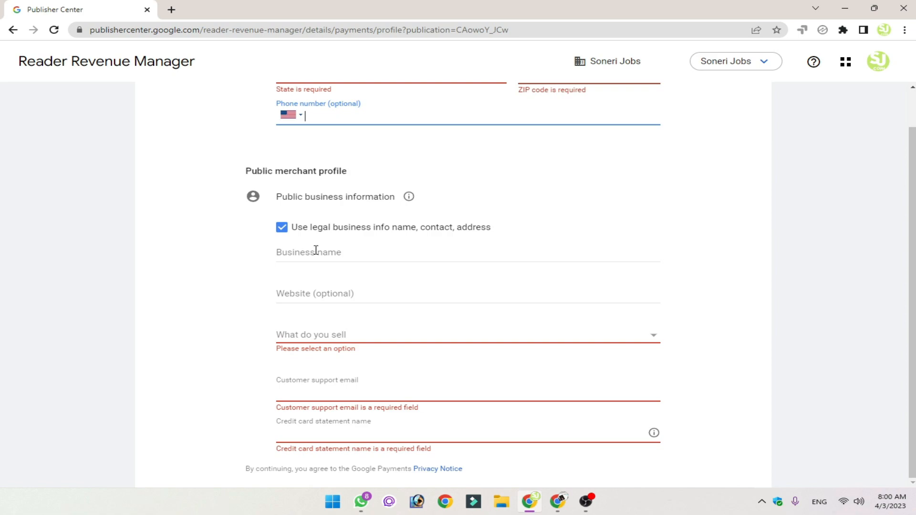
Examine the business name and website fields and the list of selling categories in the public merchant profile
{"action": "left_click", "coordinate": [346, 256]}
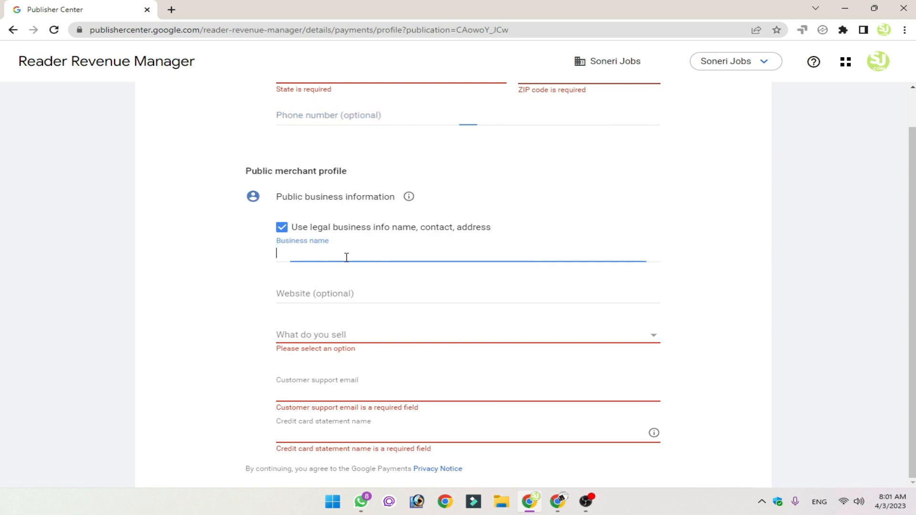
{"action": "left_click", "coordinate": [352, 292]}
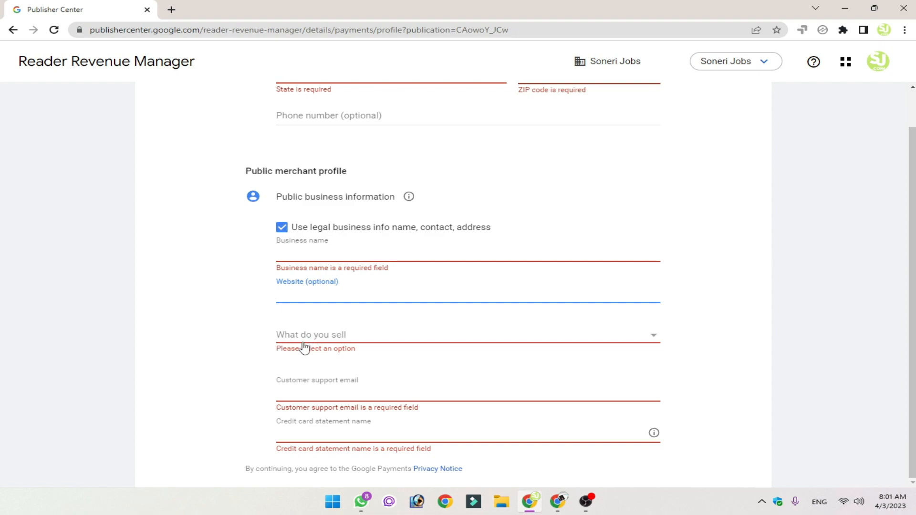
{"action": "left_click", "coordinate": [348, 340]}
{"action": "scroll", "coordinate": [702, 335], "scroll_direction": "up", "scroll_amount": 5}
{"action": "scroll", "coordinate": [689, 360], "scroll_direction": "down", "scroll_amount": 6}
{"action": "scroll", "coordinate": [562, 319], "scroll_direction": "down", "scroll_amount": 12}
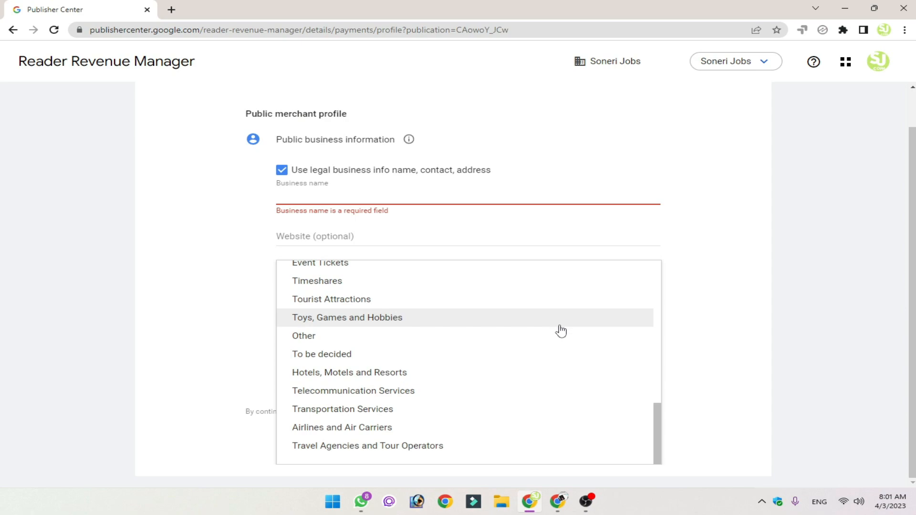
{"action": "scroll", "coordinate": [510, 412], "scroll_direction": "up", "scroll_amount": 12}
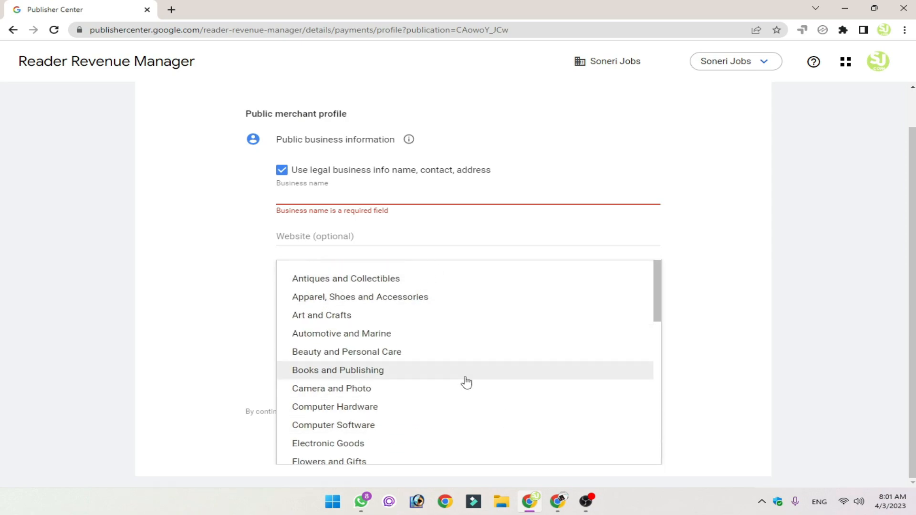
{"action": "left_click", "coordinate": [737, 289]}
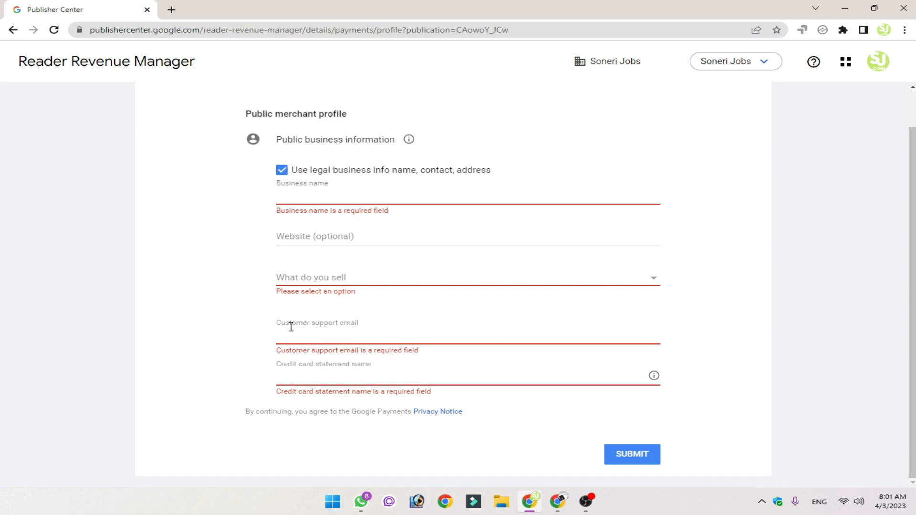
Review the customer support email and credit card statement name fields and the form's submission option
{"action": "left_click_drag", "start_coordinate": [288, 324], "coordinate": [395, 323]}
{"action": "left_click", "coordinate": [307, 340]}
{"action": "left_click", "coordinate": [324, 376]}
{"action": "left_click_drag", "start_coordinate": [279, 375], "coordinate": [376, 371]}
{"action": "left_click", "coordinate": [382, 371]}
{"action": "left_click", "coordinate": [647, 458]}
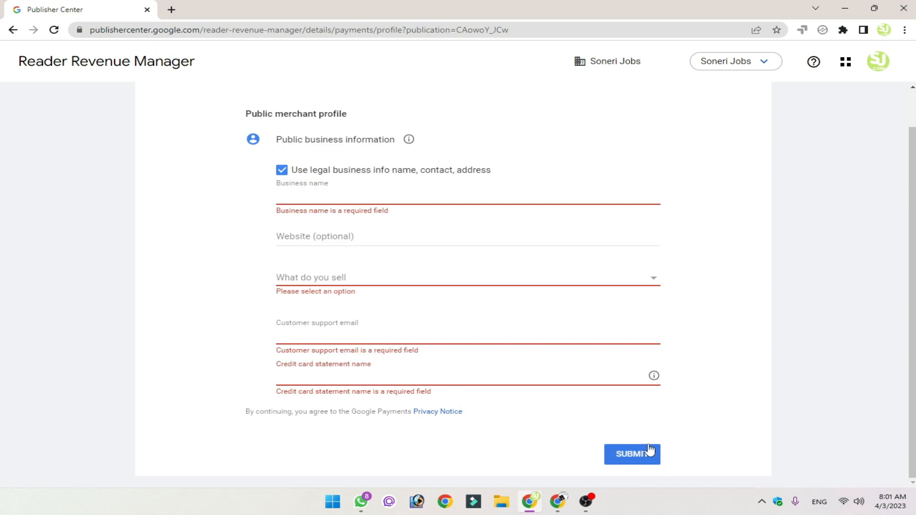
Leave the merchant profile form and discard its unsaved changes
{"action": "scroll", "coordinate": [491, 347], "scroll_direction": "up", "scroll_amount": 4}
{"action": "left_click", "coordinate": [30, 101]}
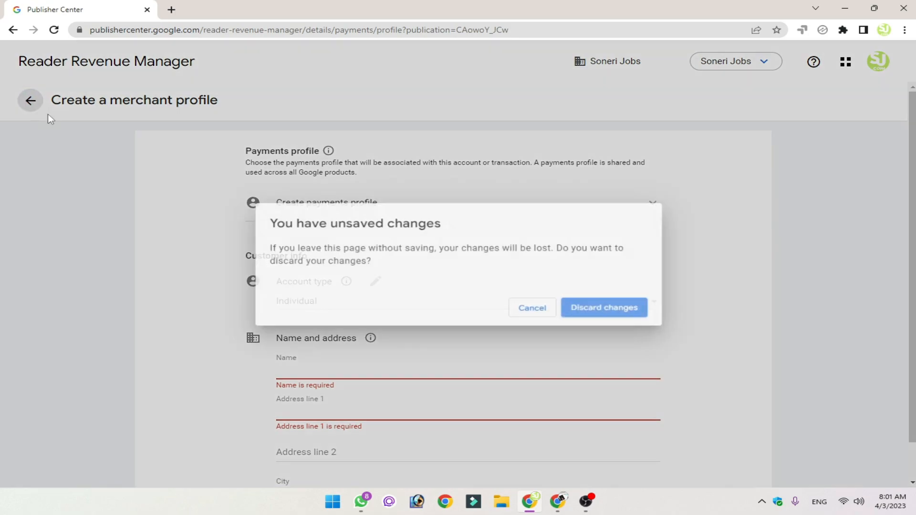
{"action": "left_click", "coordinate": [602, 312]}
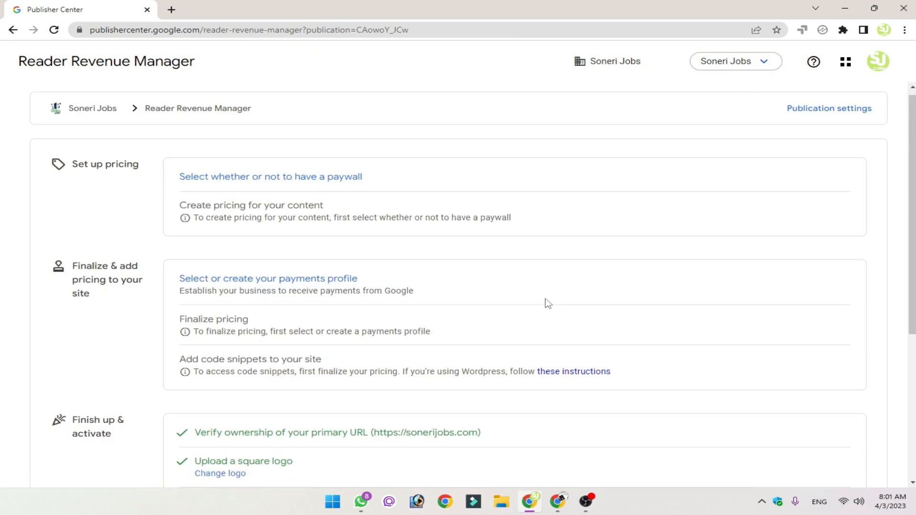
Open the form for adding publication policies and review its Terms of Service URL and Privacy policy URL fields
{"action": "scroll", "coordinate": [477, 262], "scroll_direction": "down", "scroll_amount": 2}
{"action": "scroll", "coordinate": [363, 200], "scroll_direction": "down", "scroll_amount": 3}
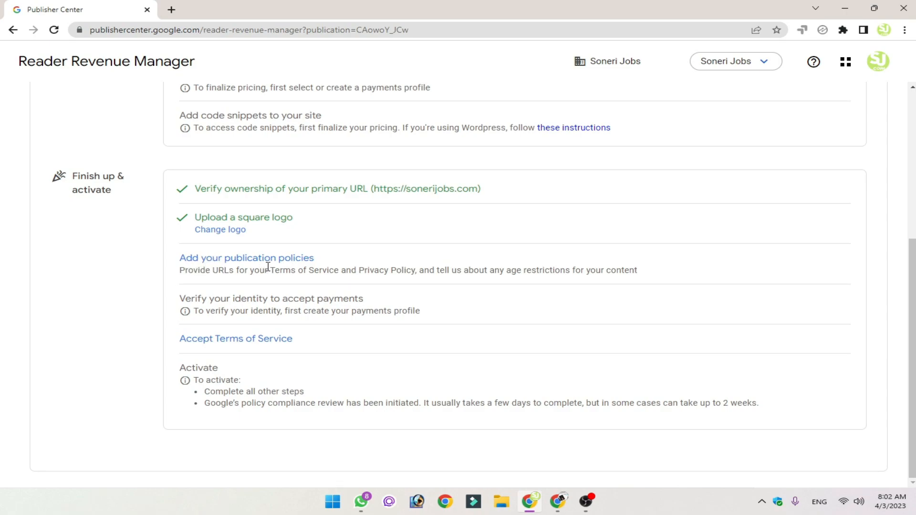
{"action": "left_click", "coordinate": [285, 259]}
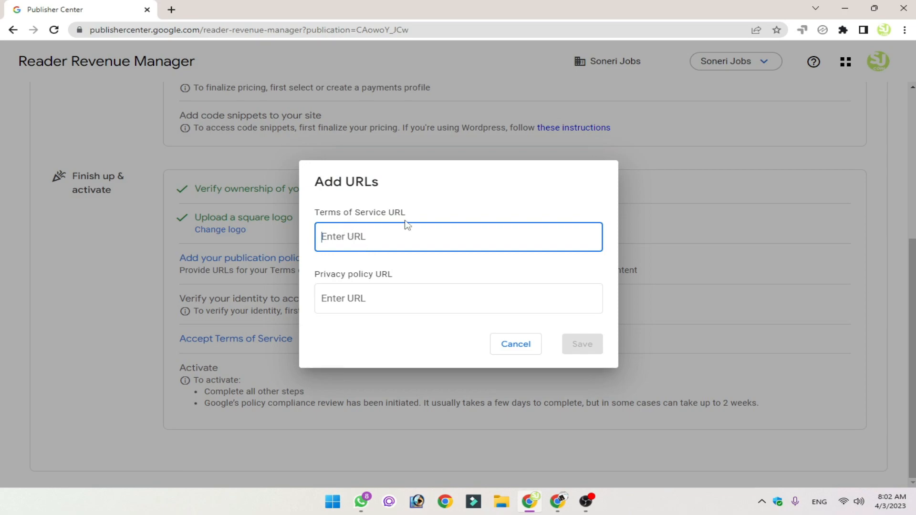
{"action": "left_click_drag", "start_coordinate": [405, 215], "coordinate": [331, 272]}
{"action": "left_click_drag", "start_coordinate": [405, 276], "coordinate": [314, 274]}
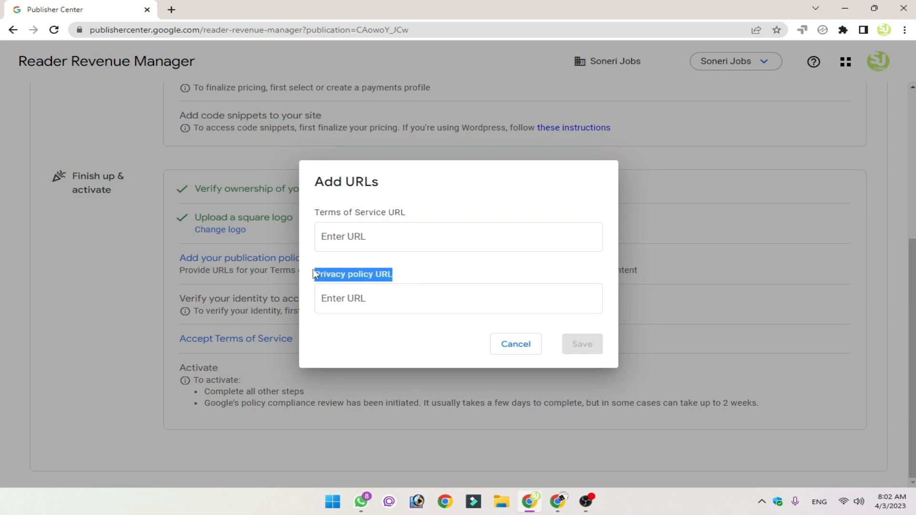
{"action": "left_click", "coordinate": [366, 237]}
{"action": "left_click", "coordinate": [362, 247]}
{"action": "left_click", "coordinate": [359, 292]}
{"action": "left_click", "coordinate": [358, 247]}
{"action": "left_click", "coordinate": [336, 250]}
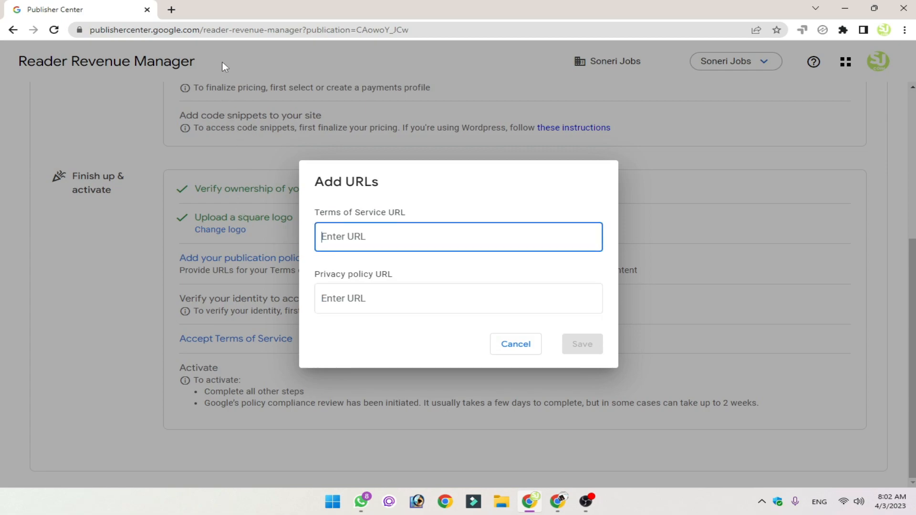
Search for "soneri jobs" in a new browser tab and open the sonerijobs.com website
{"action": "left_click", "coordinate": [172, 10]}
{"action": "type", "text": "soneri"}
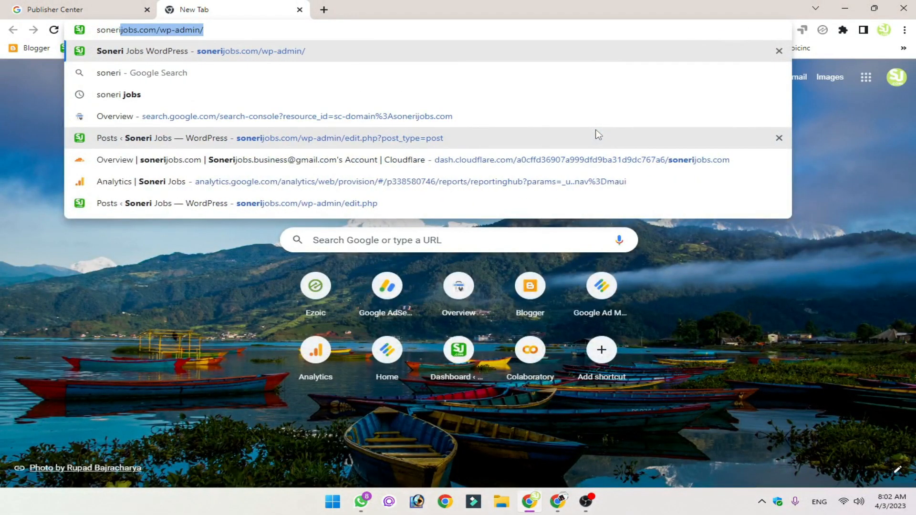
{"action": "key", "text": "BackSpace"}
{"action": "left_click", "coordinate": [293, 95]}
{"action": "scroll", "coordinate": [270, 329], "scroll_direction": "down", "scroll_amount": 3}
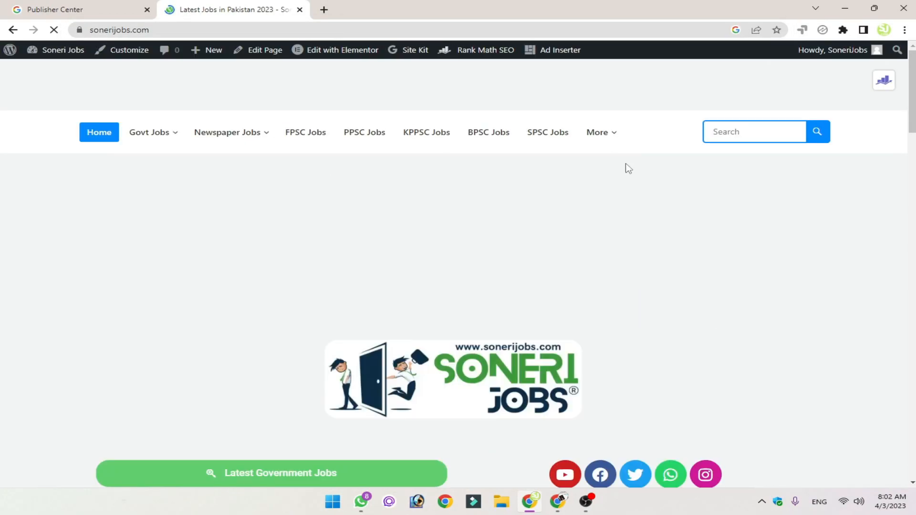
Copy the site's Privacy Policy link address into the Privacy policy URL field of the publication policies
{"action": "mouse_move", "coordinate": [601, 137]}
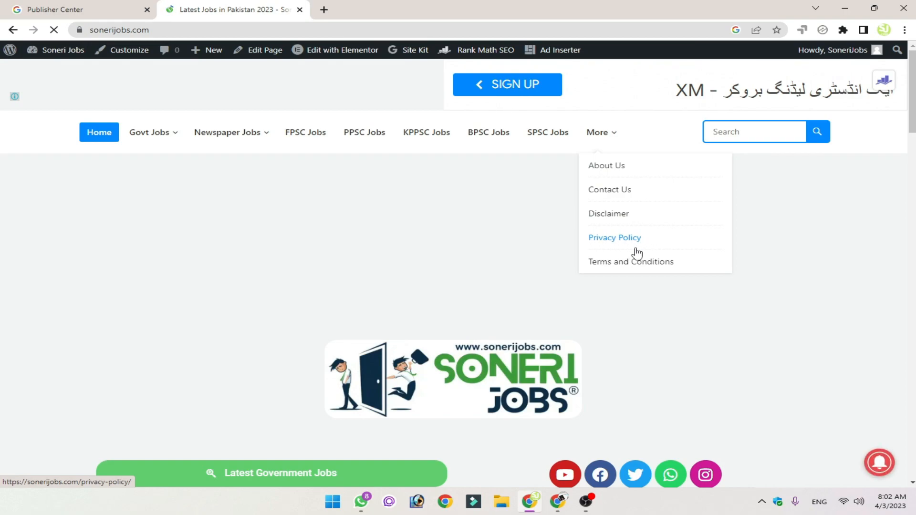
{"action": "right_click", "coordinate": [609, 237]}
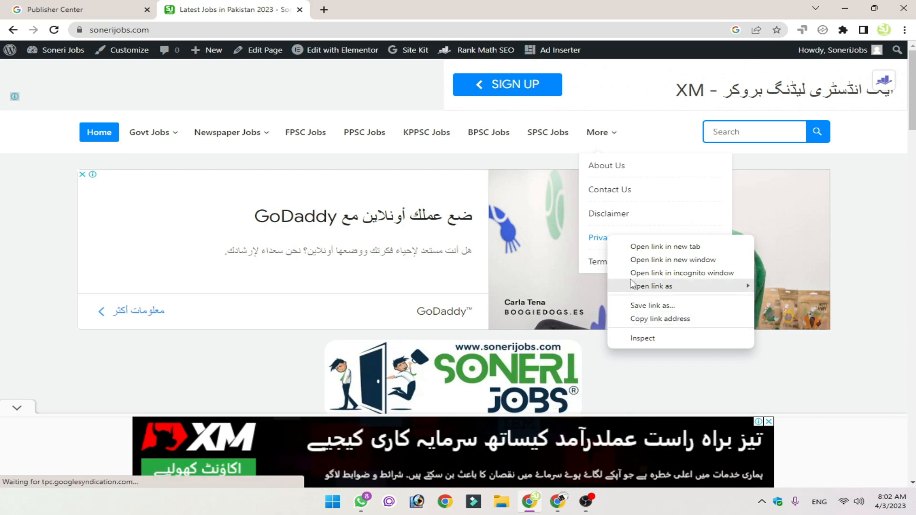
{"action": "right_click", "coordinate": [597, 237]}
{"action": "left_click", "coordinate": [649, 319]}
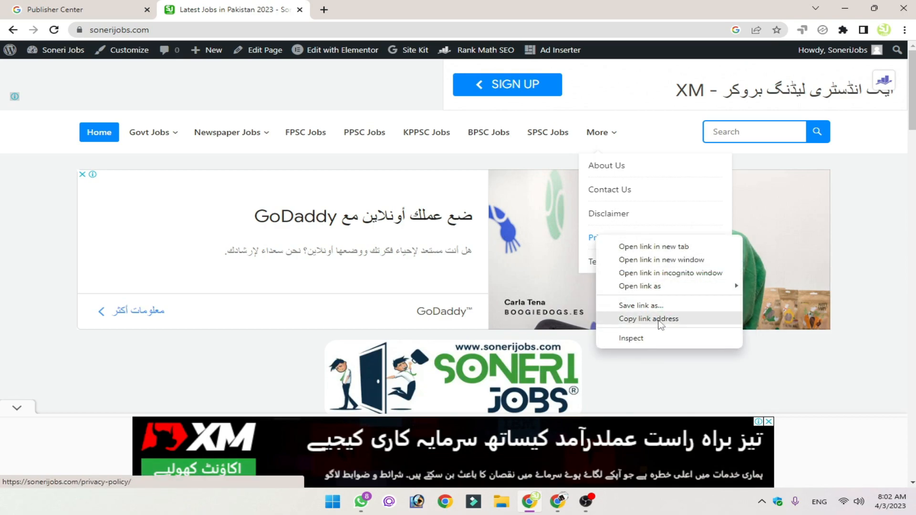
{"action": "left_click", "coordinate": [66, 10]}
{"action": "left_click", "coordinate": [377, 299]}
{"action": "key", "text": "ctrl+v"}
Copy the site's Terms and Conditions link address into the Terms of Service URL field, then cancel the URLs dialog
{"action": "left_click", "coordinate": [181, 10]}
{"action": "mouse_move", "coordinate": [609, 135]}
{"action": "right_click", "coordinate": [643, 270]}
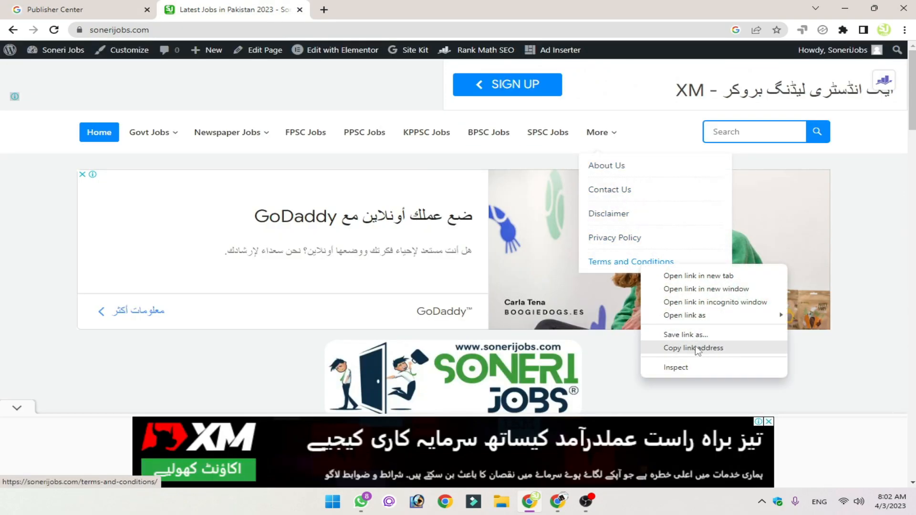
{"action": "left_click", "coordinate": [693, 348]}
{"action": "left_click", "coordinate": [72, 10]}
{"action": "left_click", "coordinate": [334, 236]}
{"action": "key", "text": "ctrl+v"}
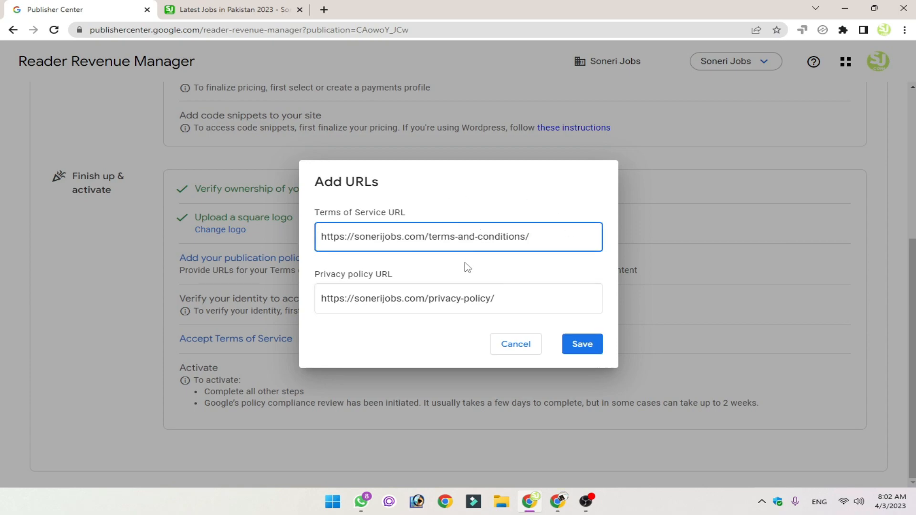
{"action": "left_click", "coordinate": [509, 344]}
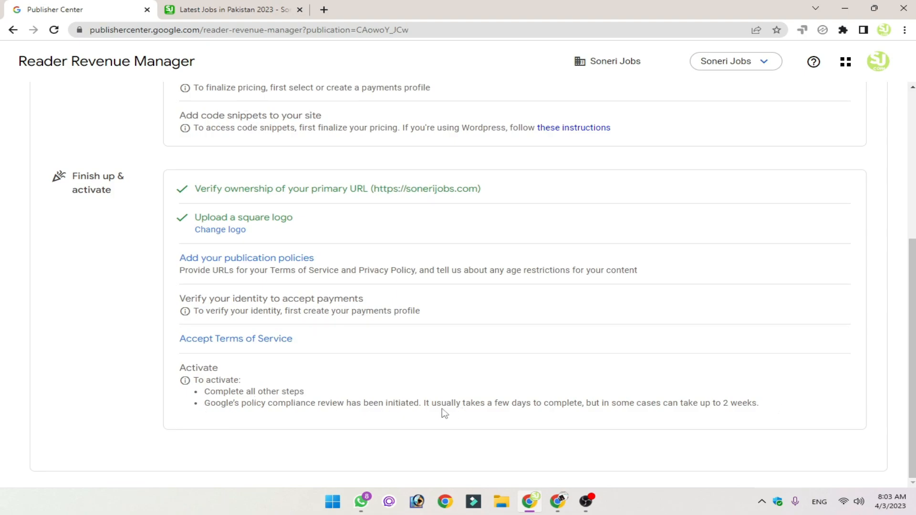
Examine the activation requirements, including the note on Google's policy compliance review and its duration
{"action": "left_click_drag", "start_coordinate": [427, 405], "coordinate": [599, 417]}
{"action": "left_click", "coordinate": [619, 415]}
{"action": "left_click_drag", "start_coordinate": [767, 411], "coordinate": [542, 407]}
{"action": "left_click", "coordinate": [475, 407]}
{"action": "left_click_drag", "start_coordinate": [442, 408], "coordinate": [582, 406]}
{"action": "left_click_drag", "start_coordinate": [487, 405], "coordinate": [587, 405]}
{"action": "left_click", "coordinate": [763, 405]}
{"action": "left_click_drag", "start_coordinate": [759, 405], "coordinate": [713, 402]}
{"action": "left_click", "coordinate": [774, 402]}
{"action": "left_click_drag", "start_coordinate": [203, 404], "coordinate": [348, 423]}
{"action": "left_click", "coordinate": [480, 380]}
{"action": "scroll", "coordinate": [575, 381], "scroll_direction": "up", "scroll_amount": 5}
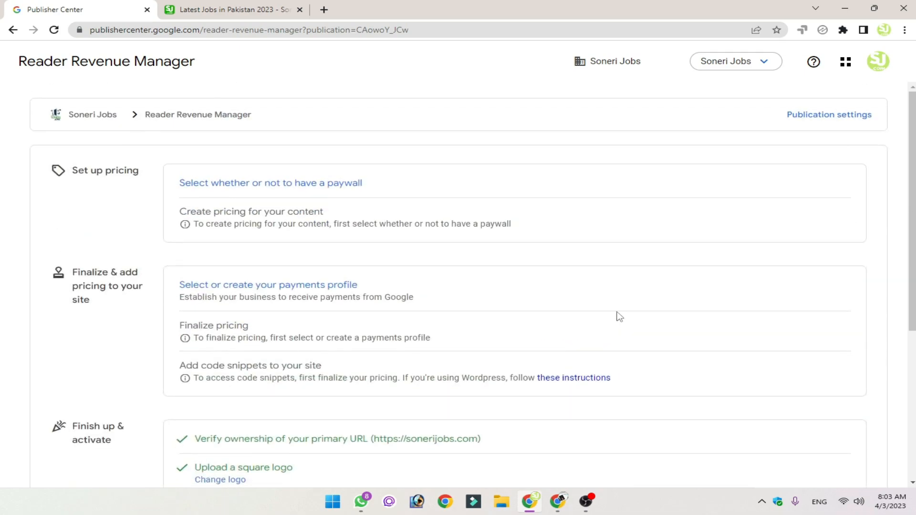